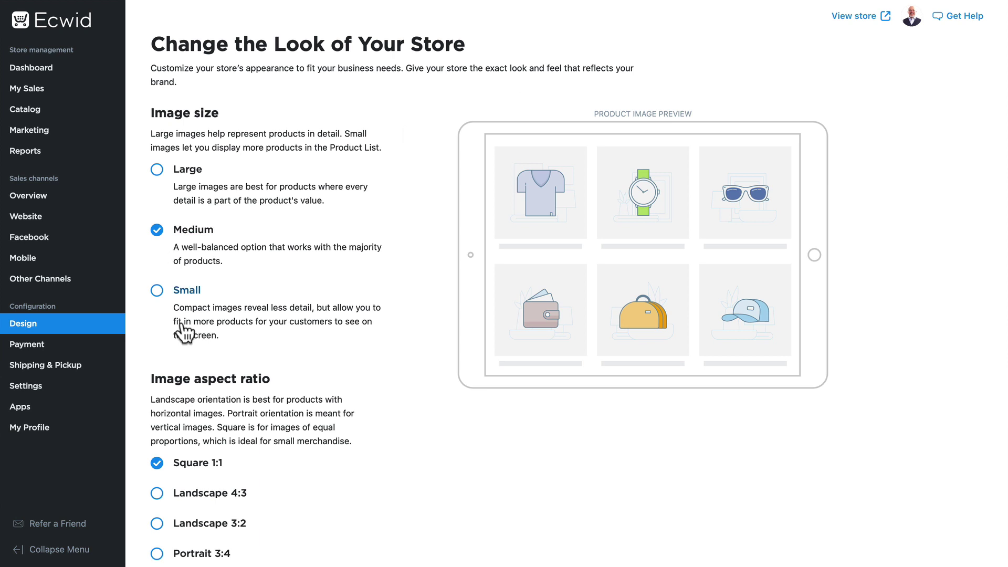
Try the Small, Large and Medium image sizes, settling on Small
left_click(156, 291)
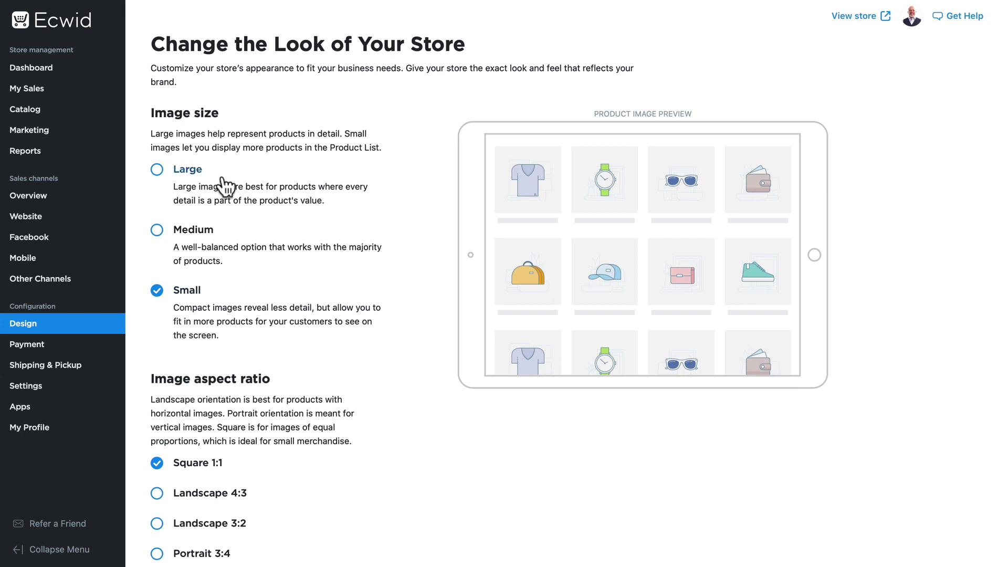
left_click(157, 168)
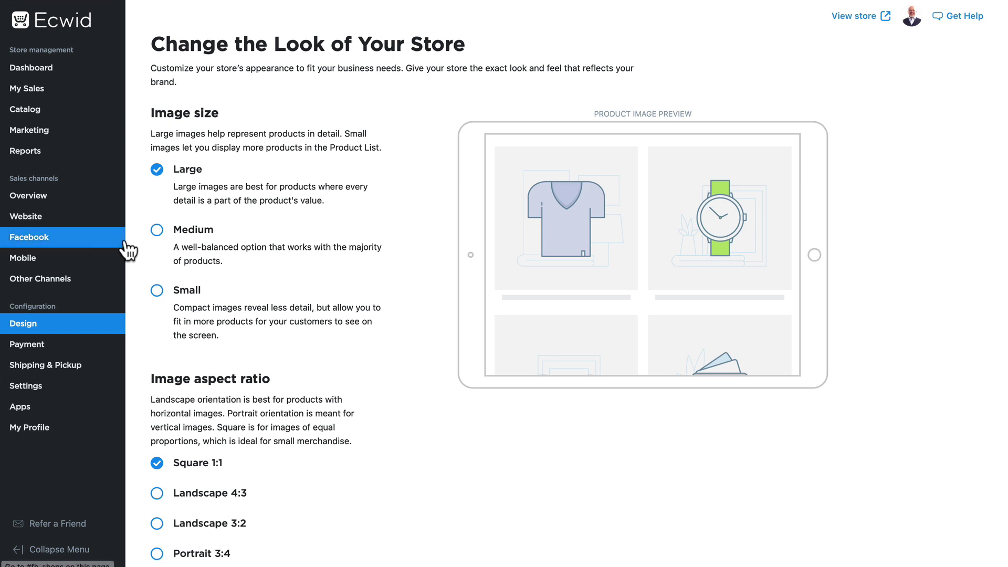
left_click(157, 229)
left_click(157, 290)
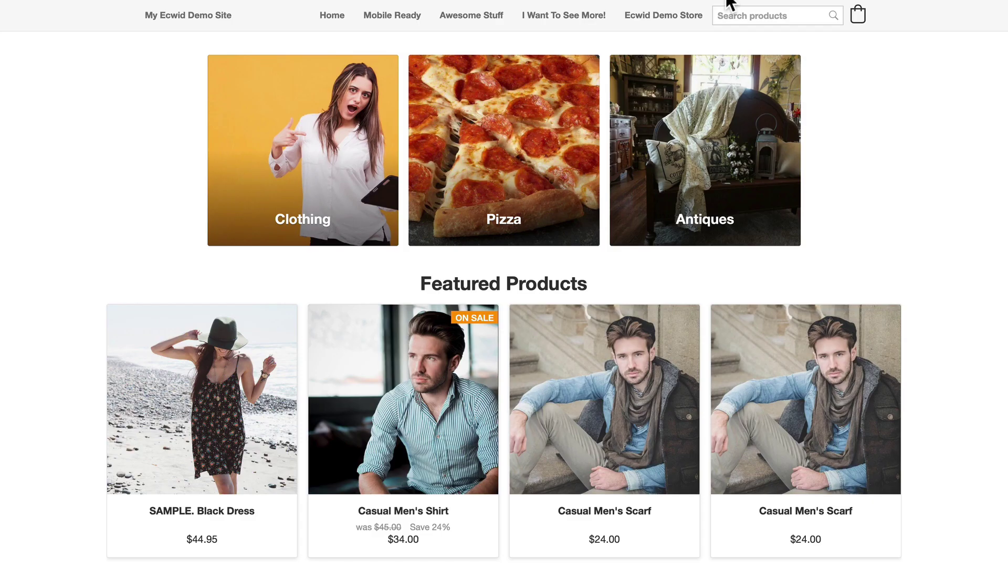
Reload the storefront with Cmd+R and scroll through the smaller product images
key("super+r")
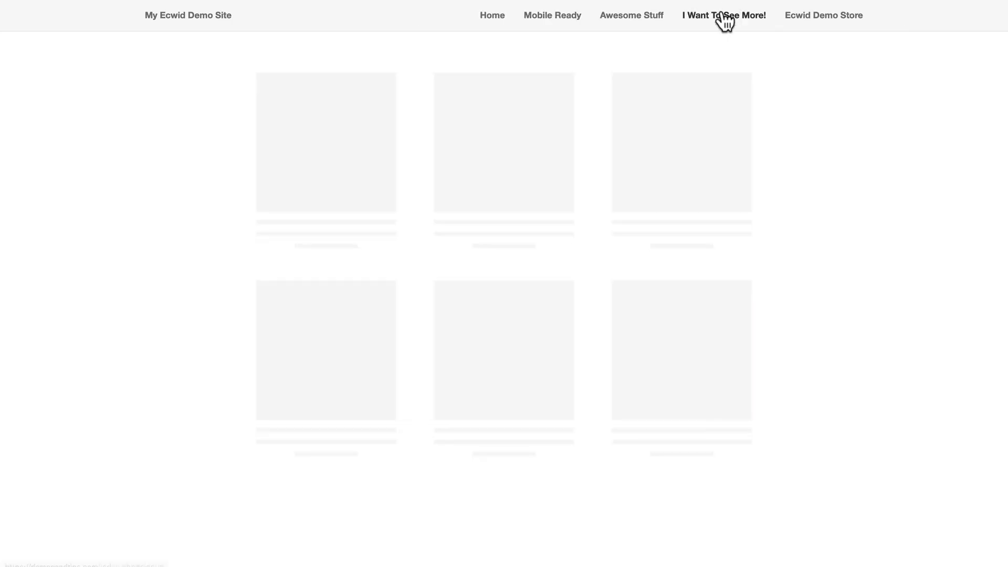
scroll(134, 231, "down", 1)
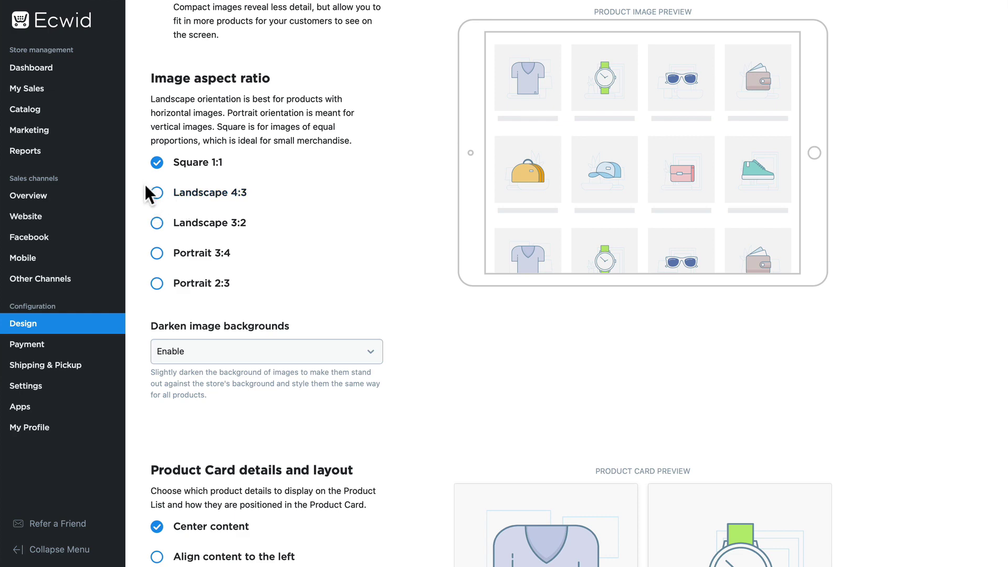
Try Landscape 4:3, Landscape 3:2 and Portrait 3:4 aspect ratios, settling on Portrait 2:3
left_click(157, 193)
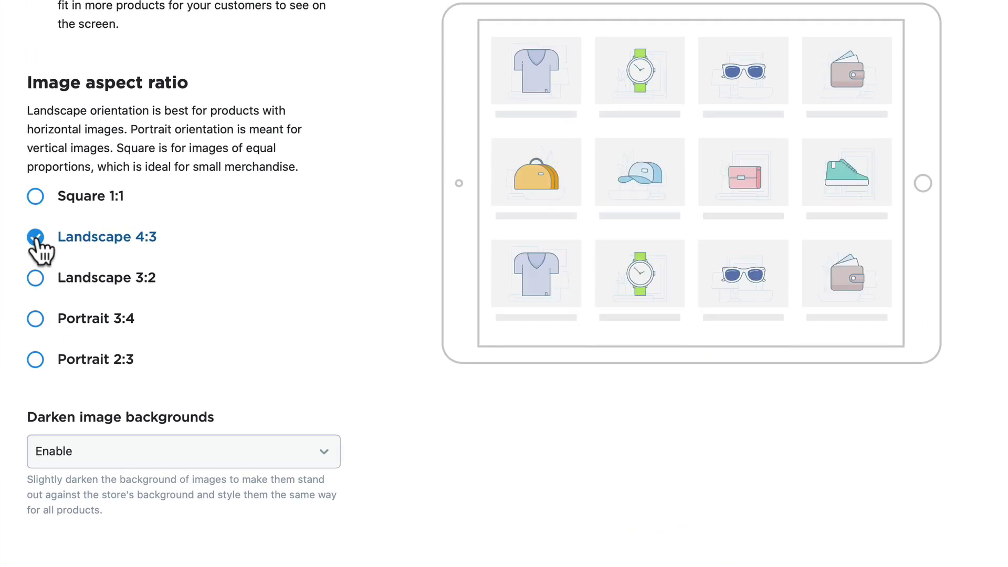
left_click(34, 278)
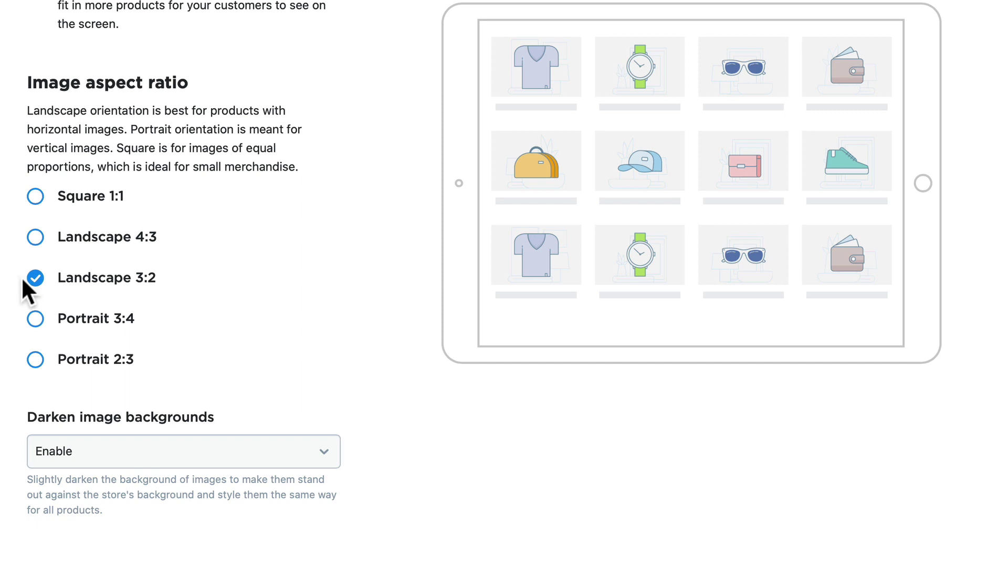
left_click(30, 320)
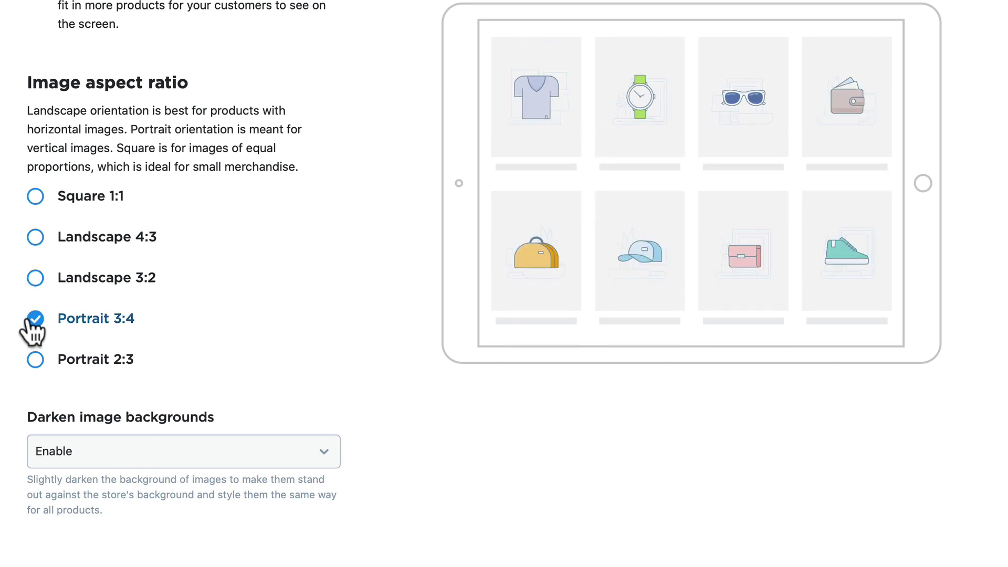
left_click(34, 363)
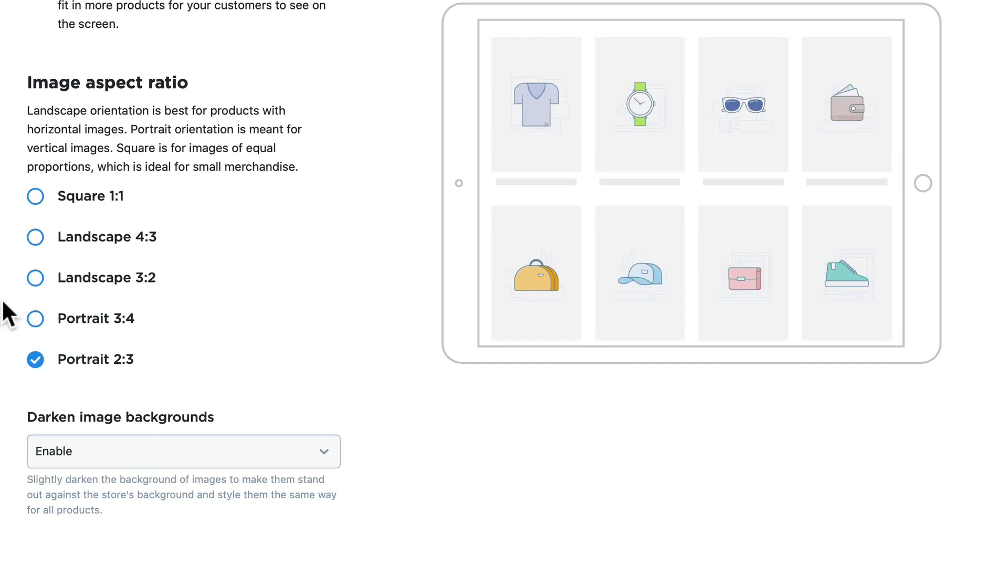
scroll(221, 295, "down", 6)
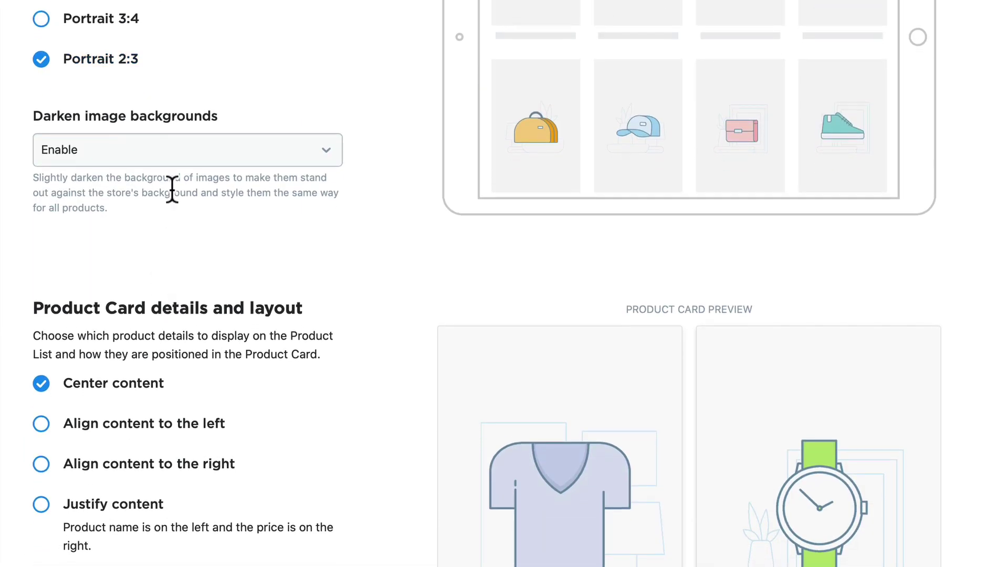
Choose Disable for the Darken image backgrounds setting
left_click(267, 151)
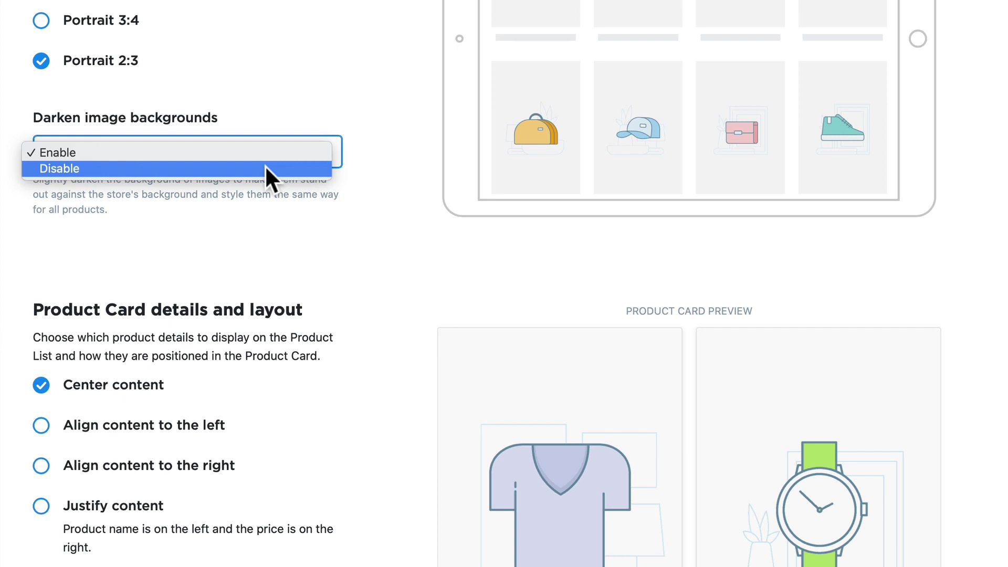
left_click(264, 165)
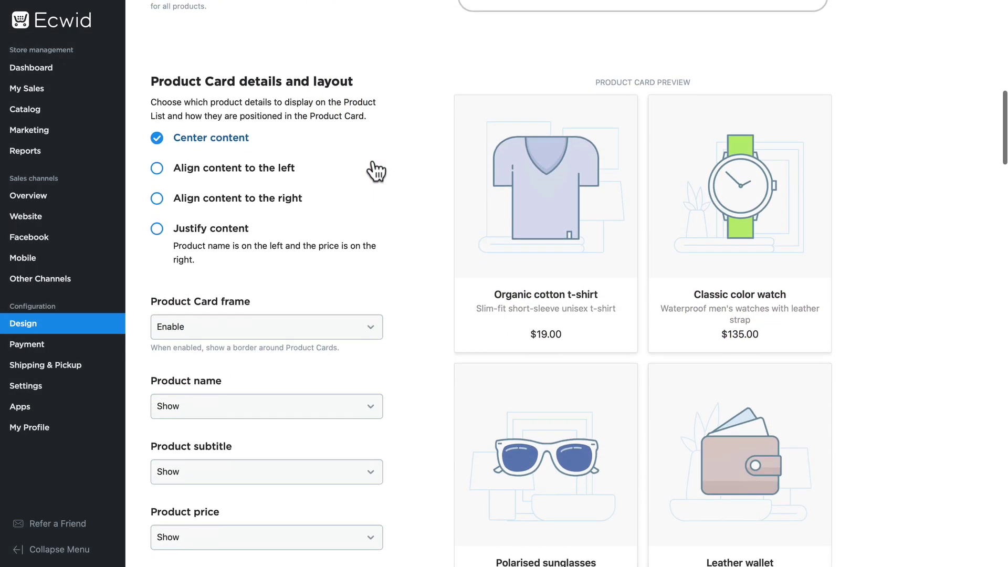
Try Align left and Align right for product card content, then choose Justify content
scroll(376, 169, "down", 3)
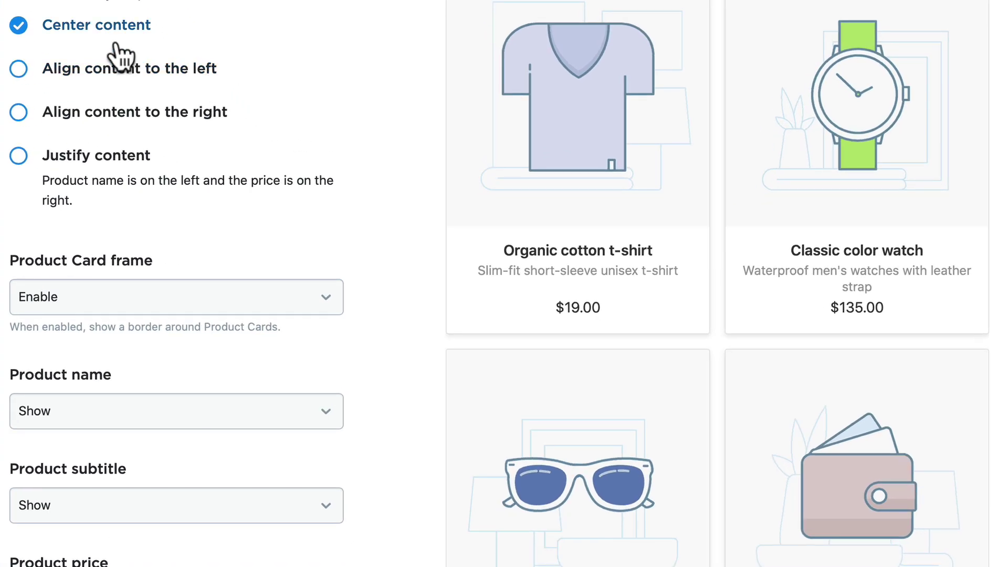
left_click(117, 74)
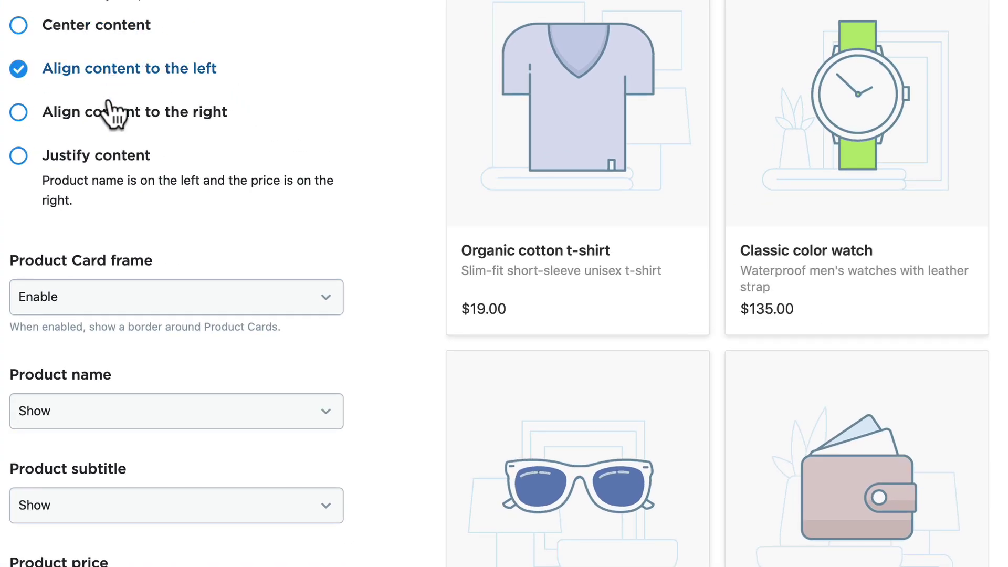
left_click(30, 107)
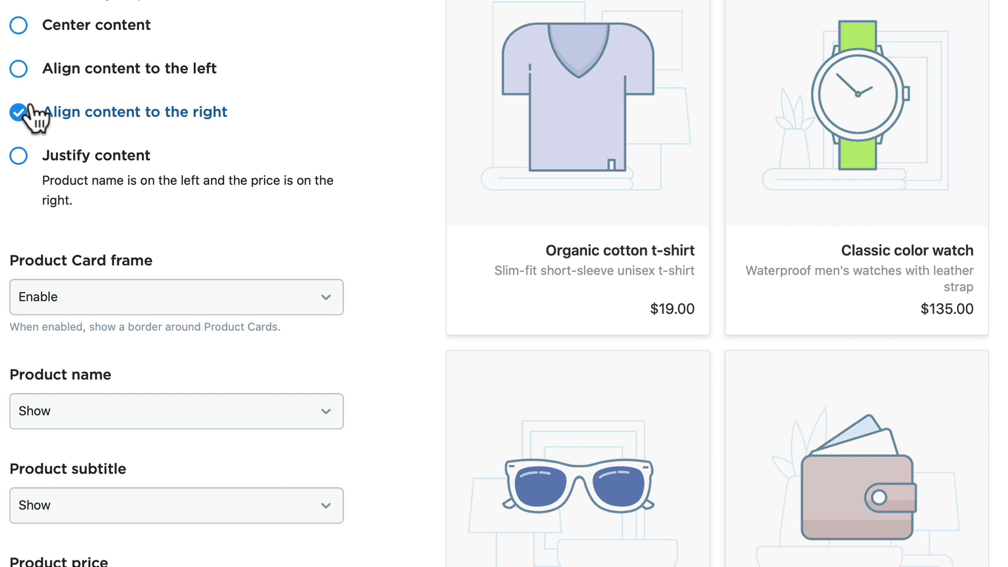
left_click(66, 153)
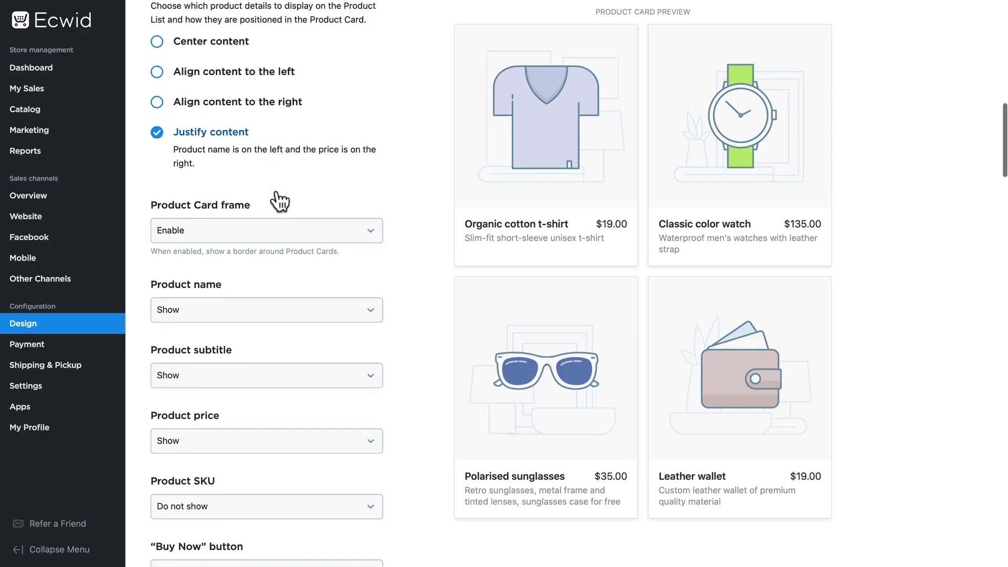
Scroll the Design page down to the product card dropdowns
scroll(276, 198, "down", 3)
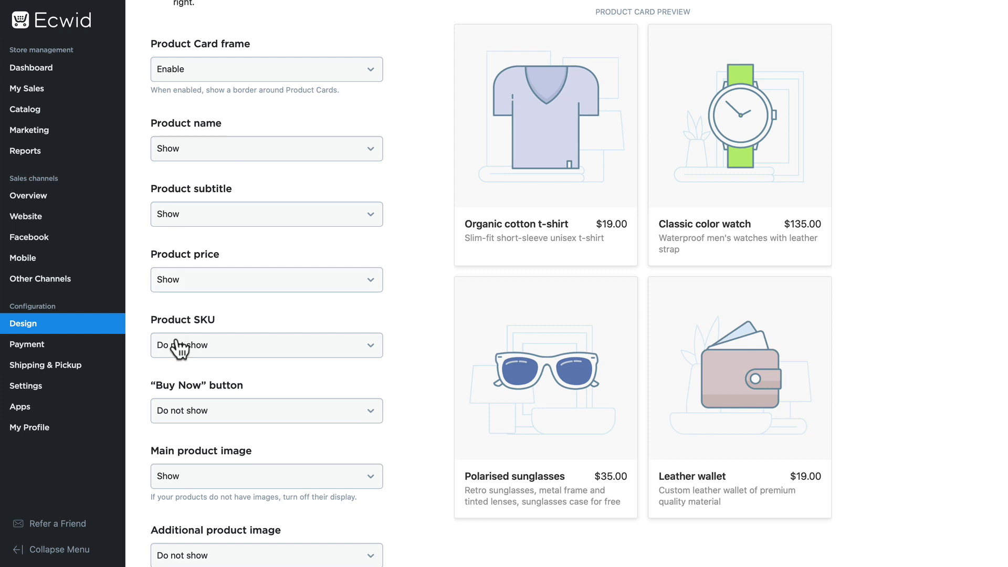
Set Product Card frame to Enable and bring up the Product name display choices
scroll(140, 424, "down", 1)
scroll(139, 425, "down", 5)
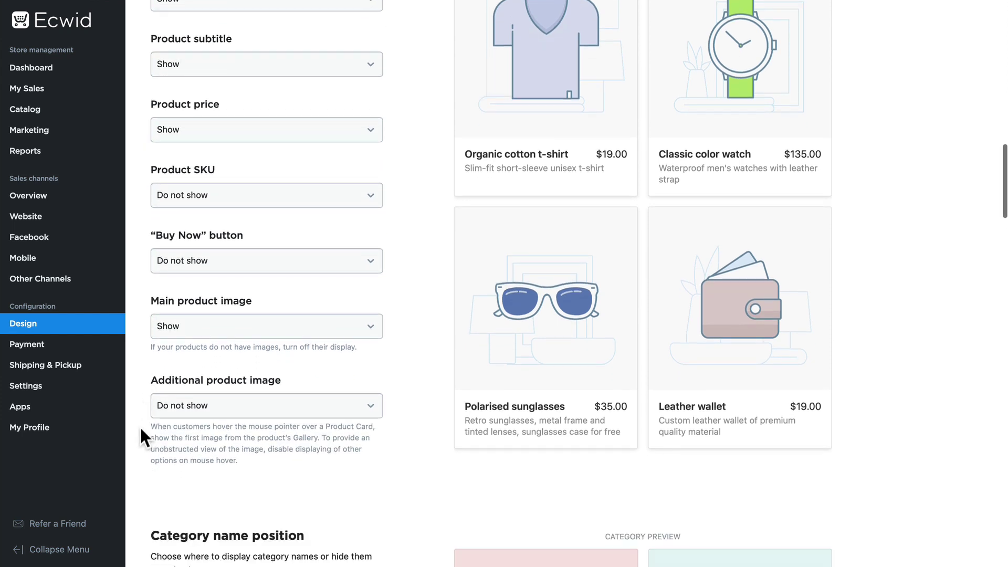
scroll(140, 428, "up", 6)
scroll(140, 426, "down", 1)
left_click(229, 58)
left_click(224, 67)
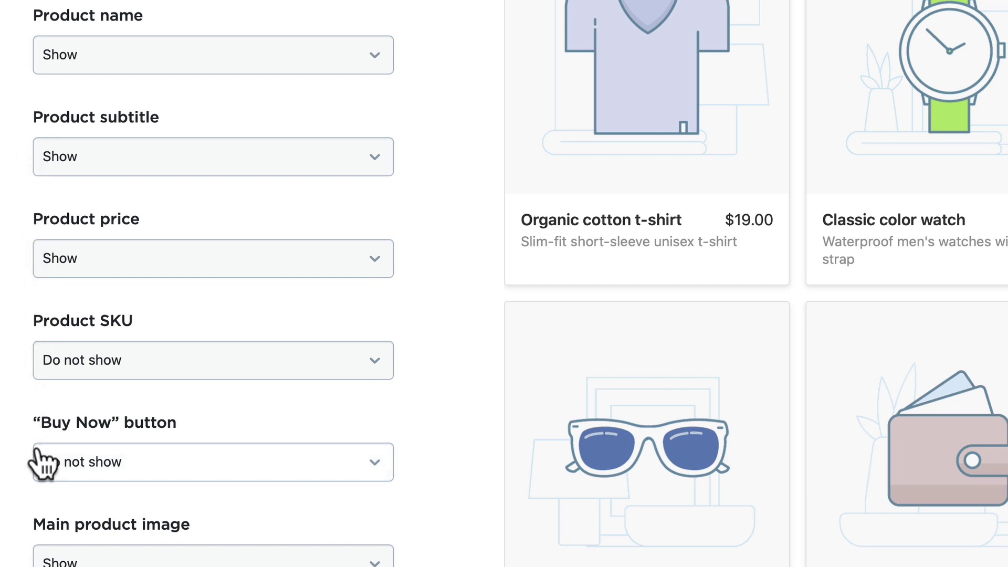
left_click(73, 54)
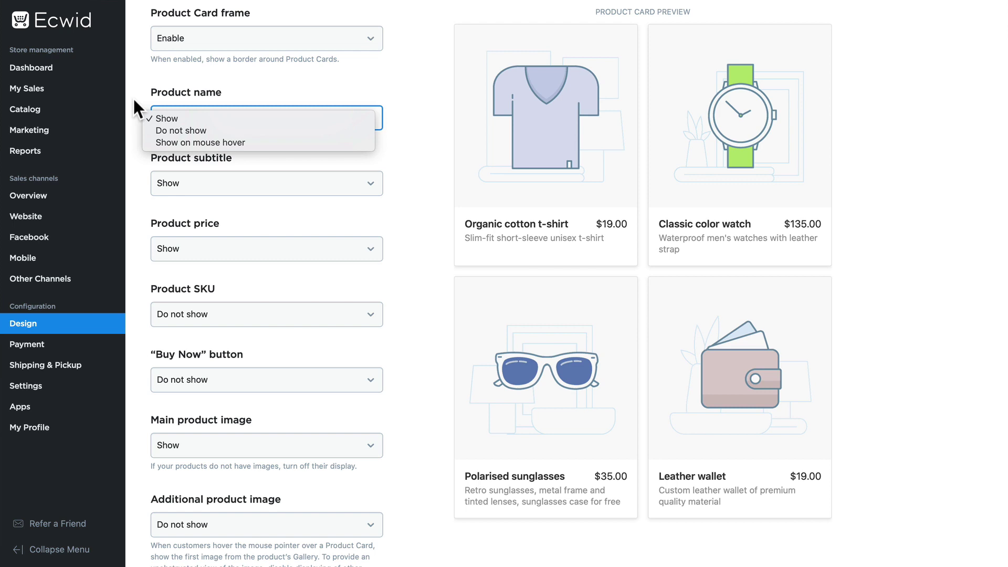
Set product name, subtitle, price and Buy Now button to show only on hover
left_click(181, 140)
left_click(179, 189)
left_click(175, 213)
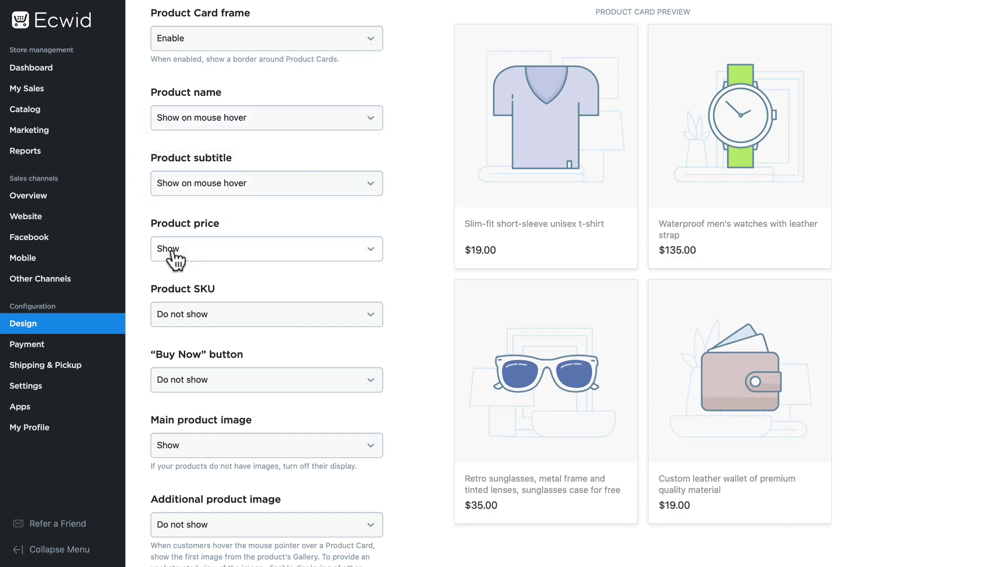
left_click(175, 256)
left_click(174, 278)
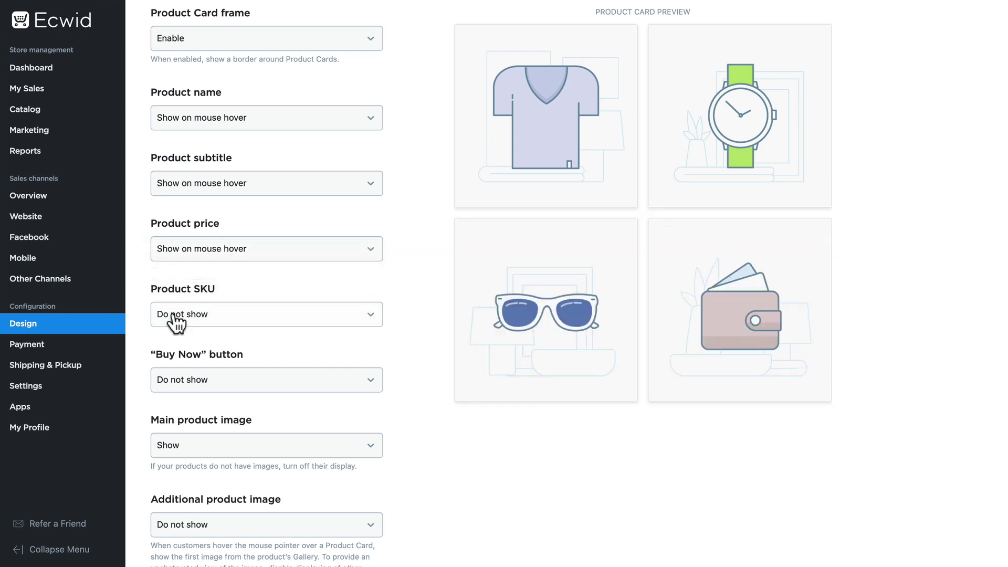
left_click(179, 385)
left_click(178, 396)
Switch product name, subtitle and price to Show, then view the Casual Men's Shirt page
left_click(327, 119)
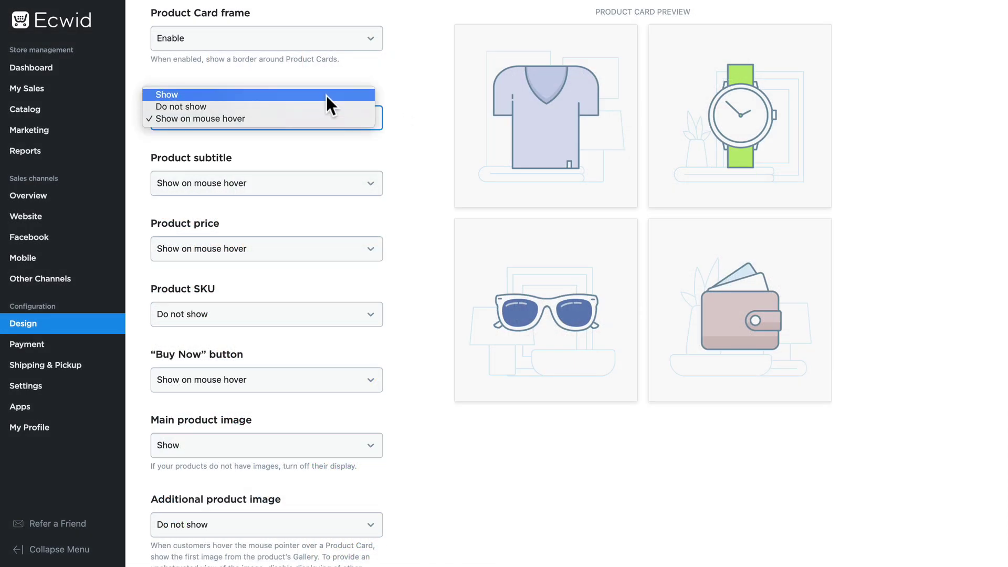
left_click(327, 95)
left_click(322, 184)
left_click(318, 162)
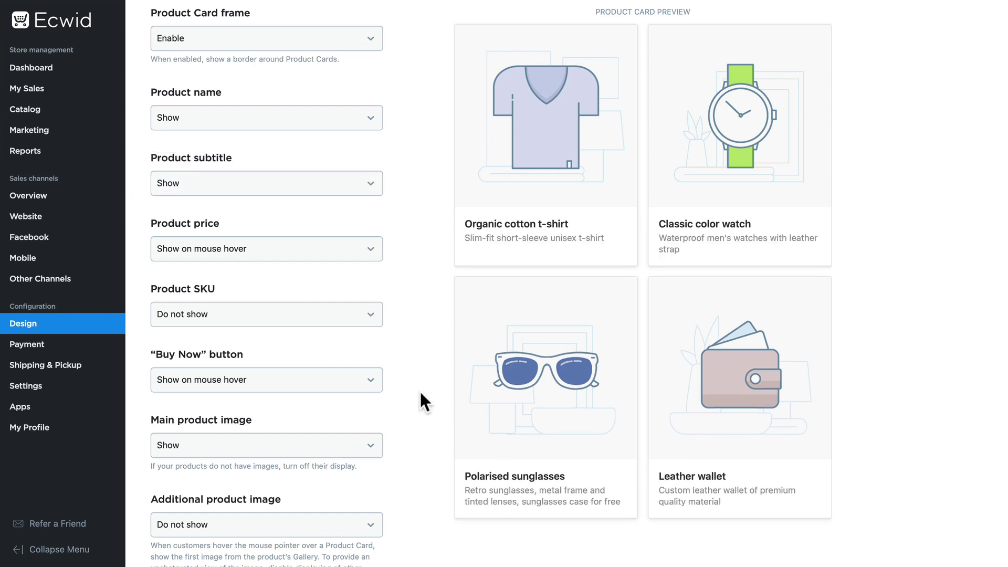
left_click(331, 249)
left_click(329, 272)
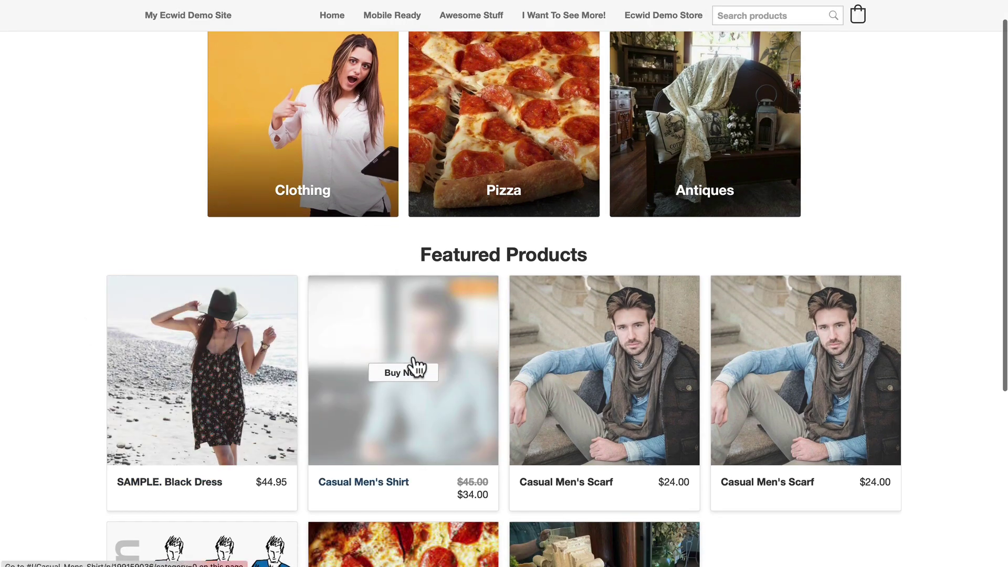
left_click(408, 371)
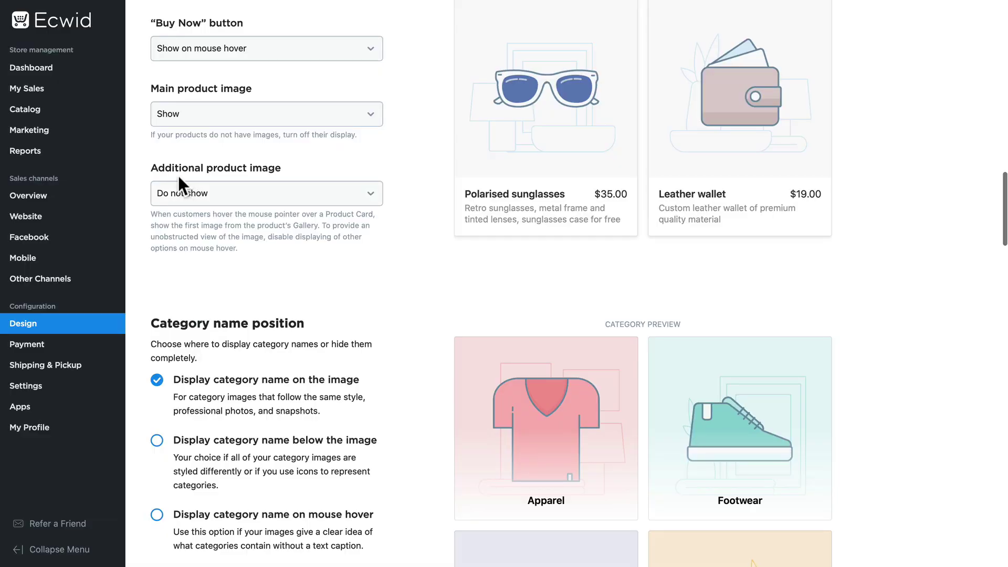
Set Additional product image to Show on mouse hover
left_click(259, 193)
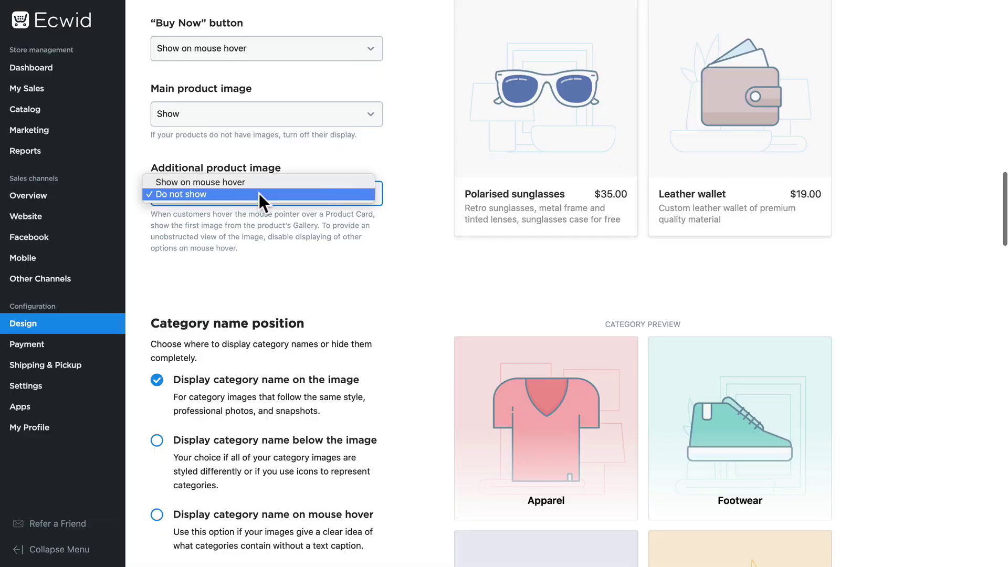
left_click(256, 182)
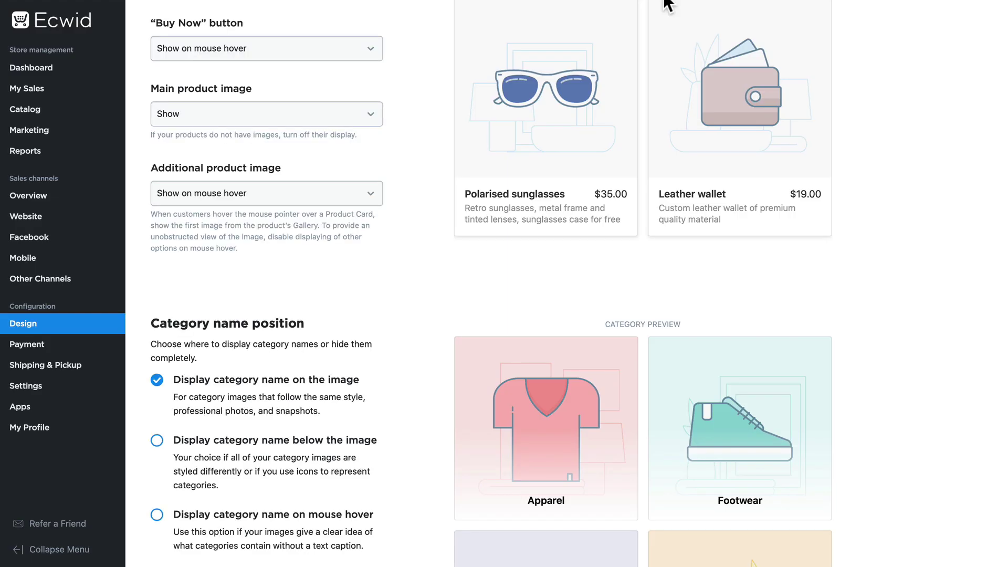
Scroll the Design page down to the Category name position settings
scroll(216, 472, "down", 5)
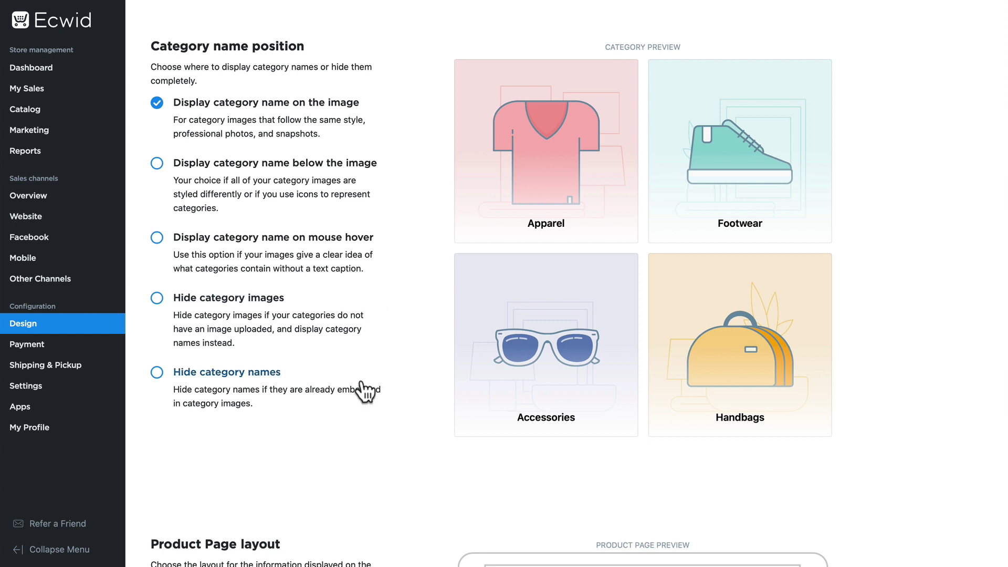
scroll(266, 319, "down", 9)
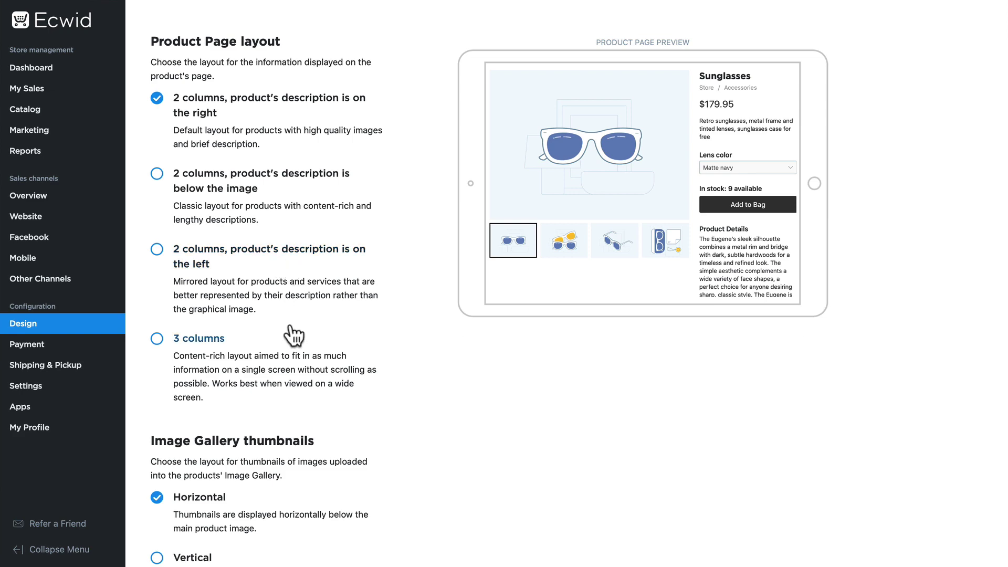
Preview the Image Gallery thumbnails as Vertical, then as Full size images
scroll(294, 335, "down", 7)
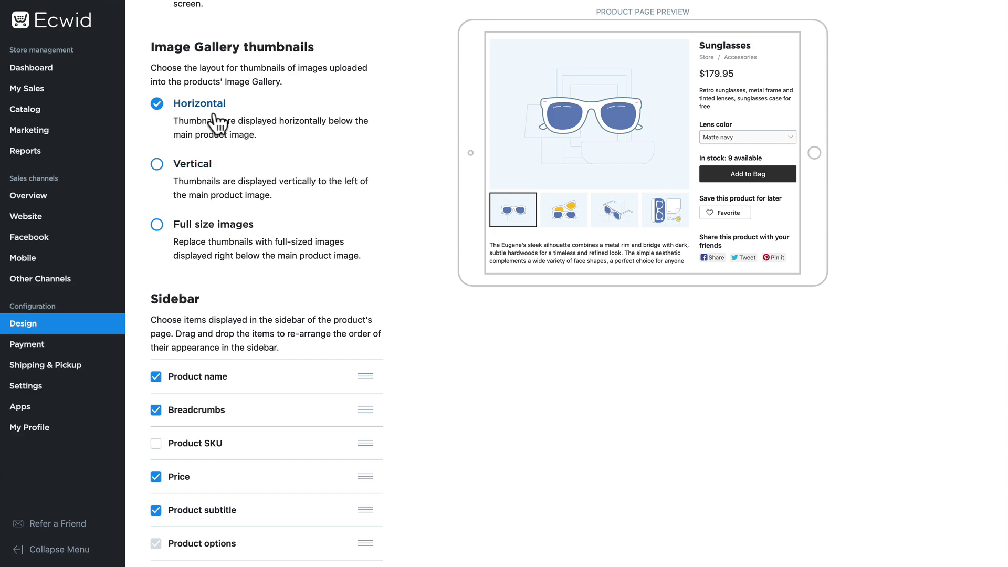
left_click(190, 167)
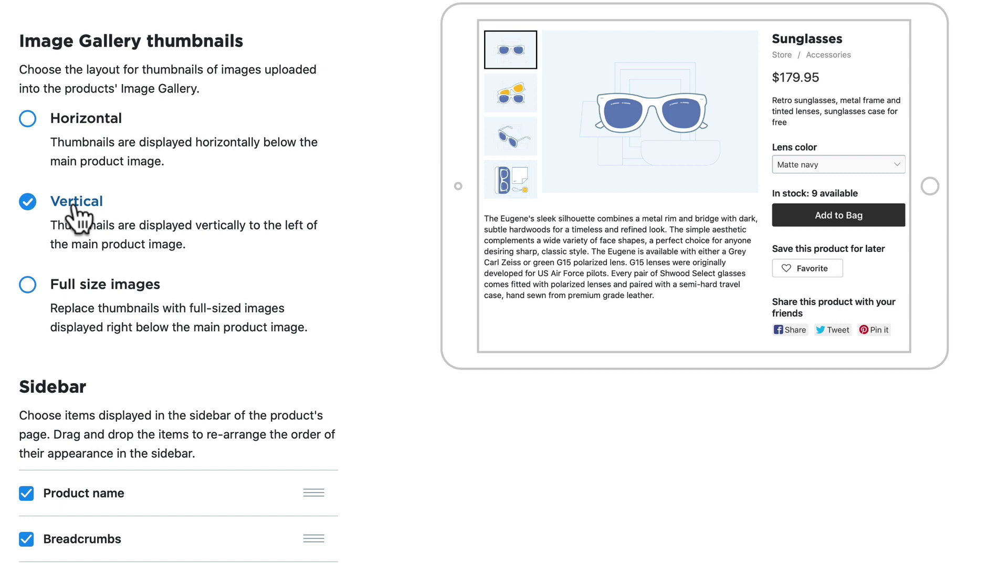
left_click(76, 287)
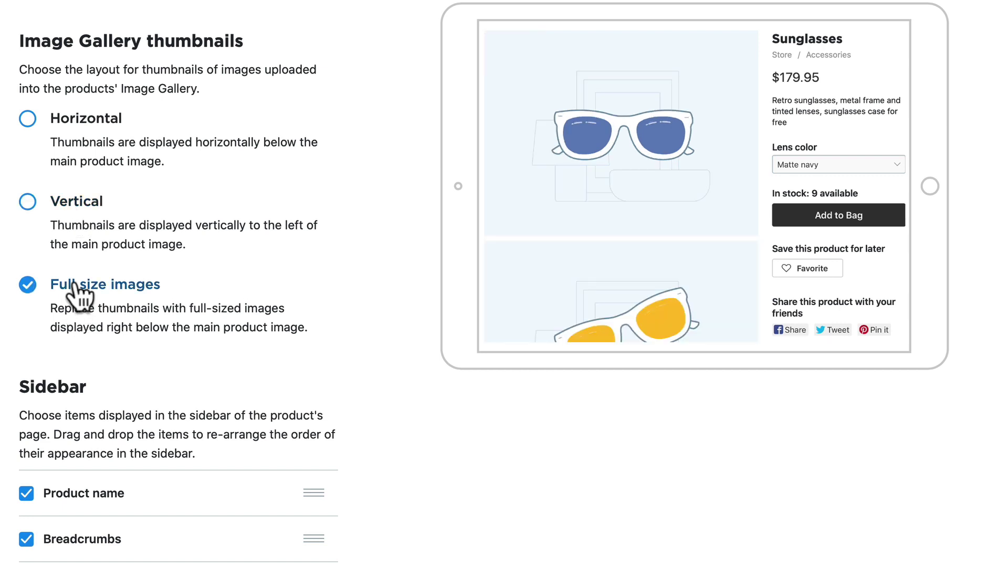
scroll(311, 253, "down", 5)
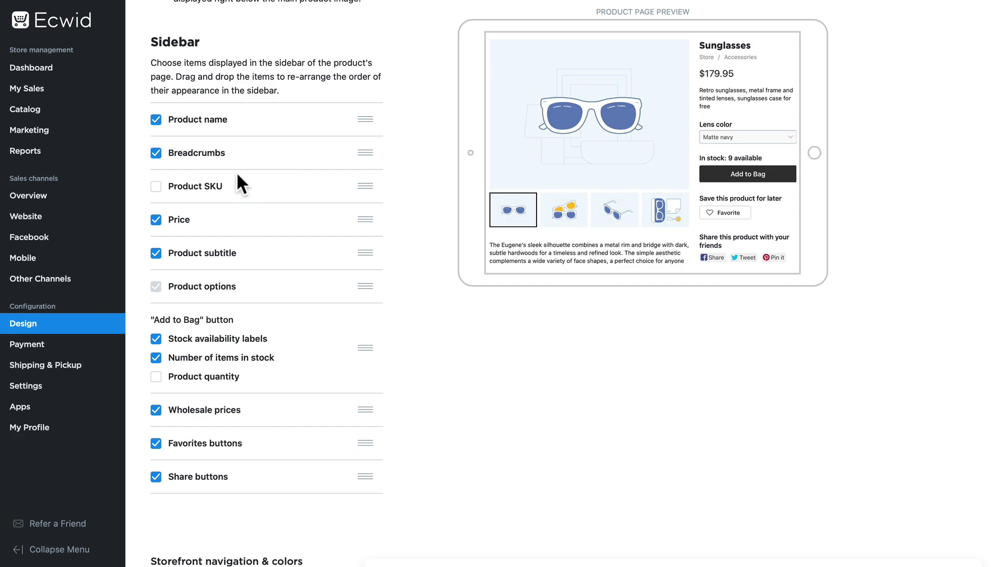
Drag Product subtitle above Price in the product page Sidebar list
left_click_drag(365, 252, 369, 239)
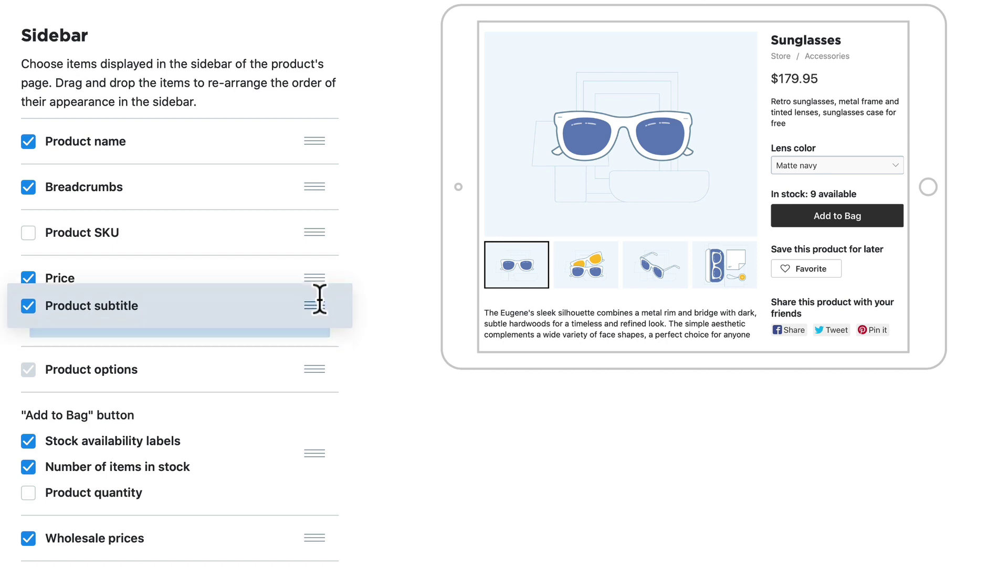
left_click_drag(320, 299, 318, 272)
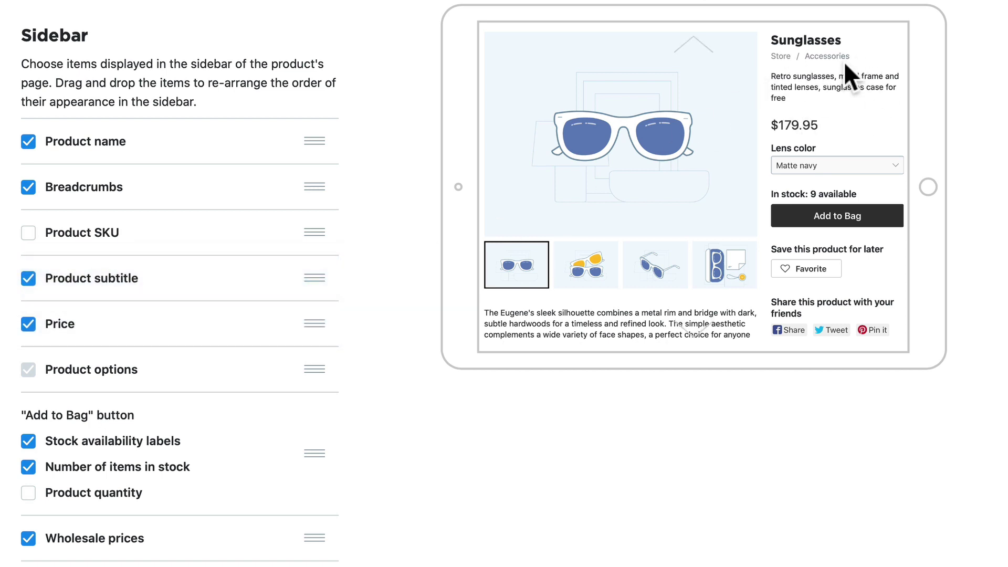
scroll(249, 182, "down", 6)
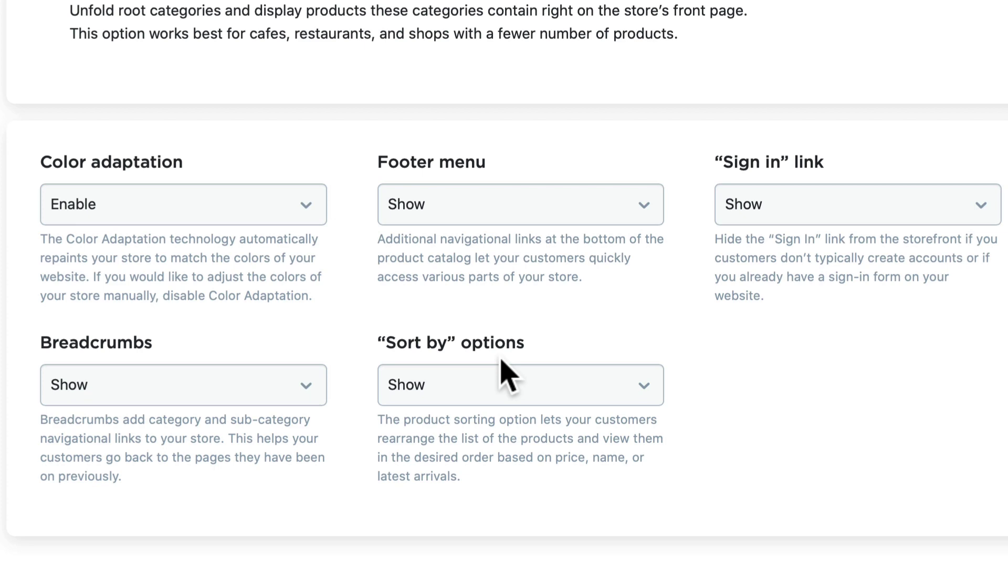
scroll(661, 417, "down", 3)
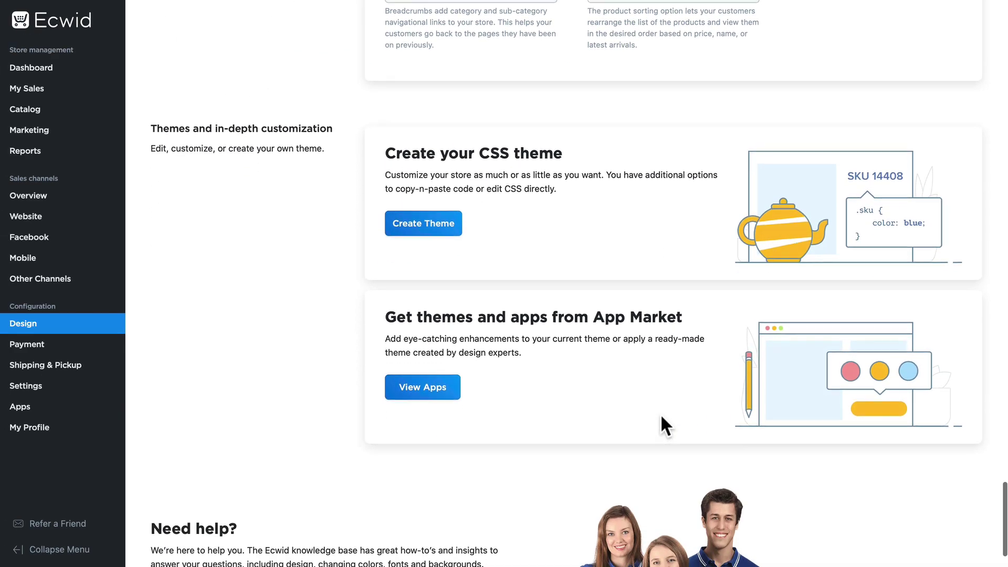
scroll(660, 416, "up", 1)
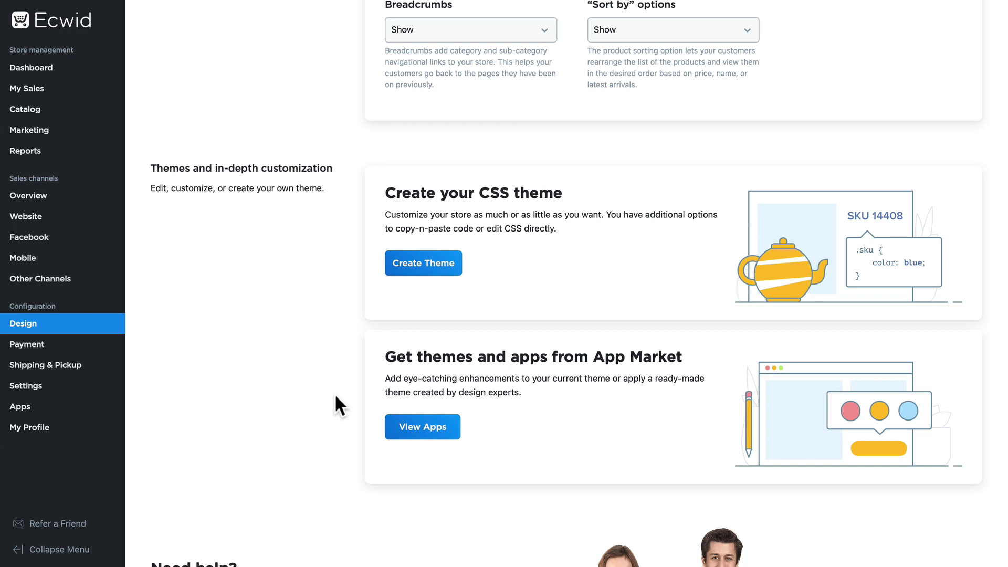
Scroll through the App Market's Store Design apps, such as Store Designer and Decorator
left_click(417, 439)
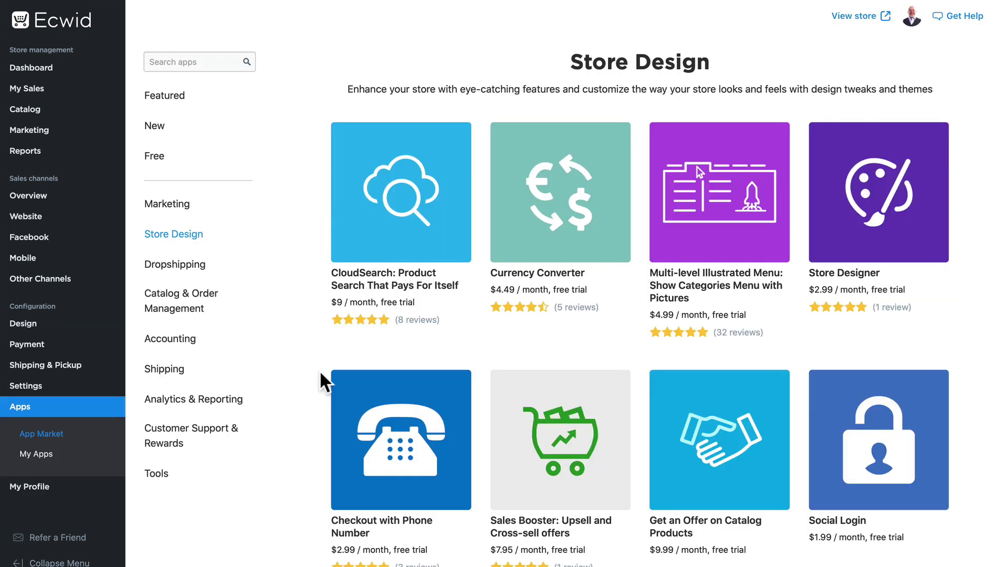
scroll(320, 373, "down", 5)
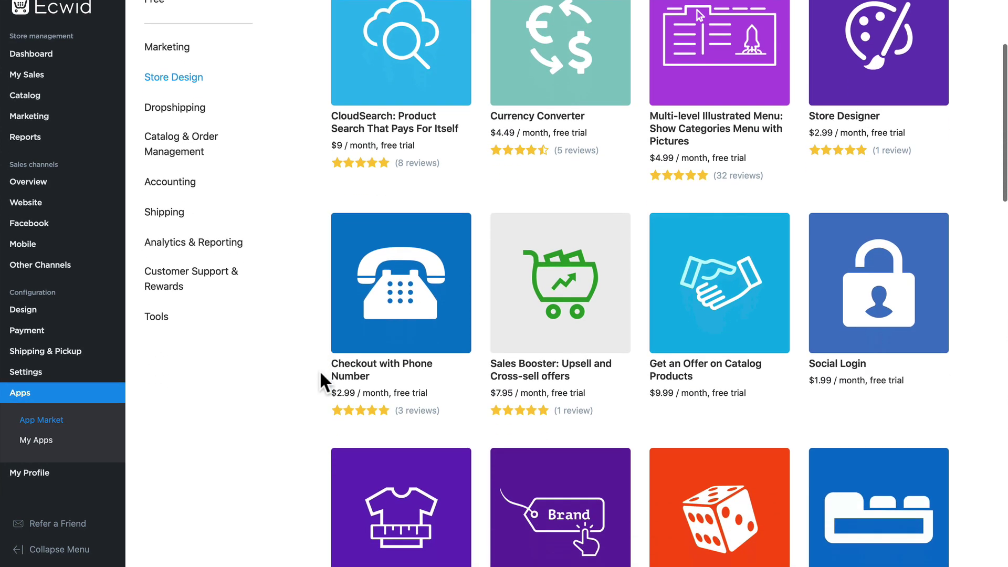
scroll(320, 374, "down", 10)
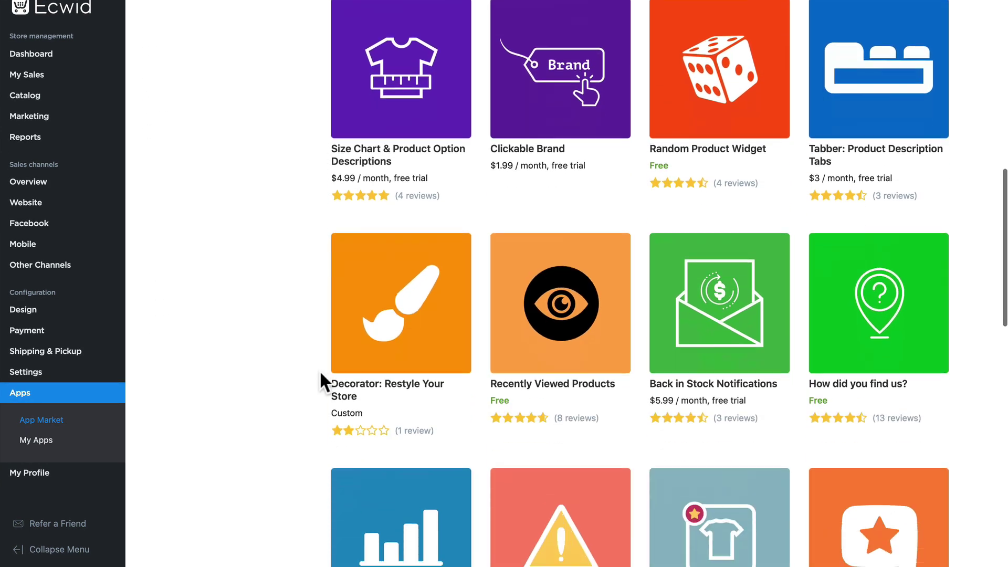
scroll(320, 374, "down", 11)
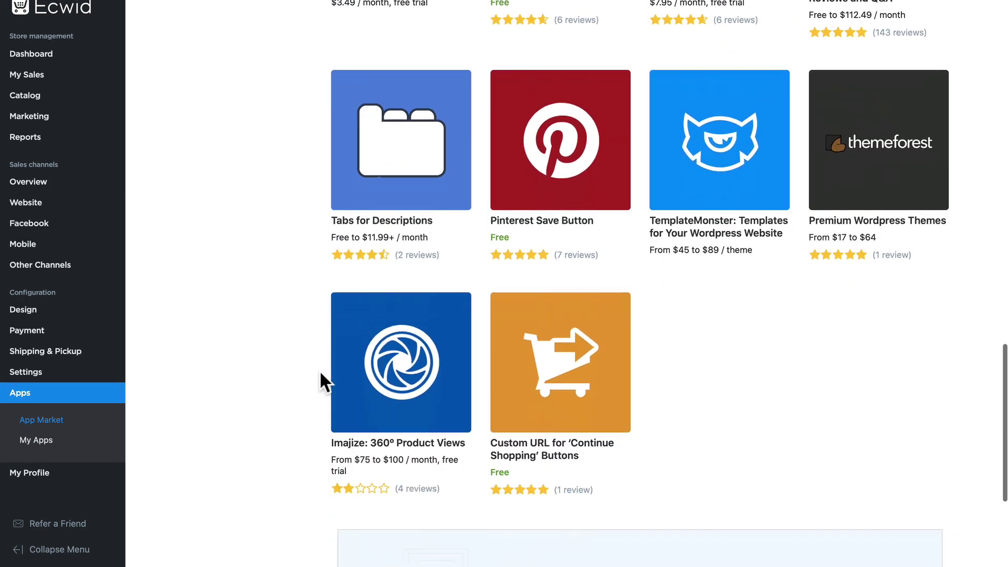
scroll(320, 374, "down", 1)
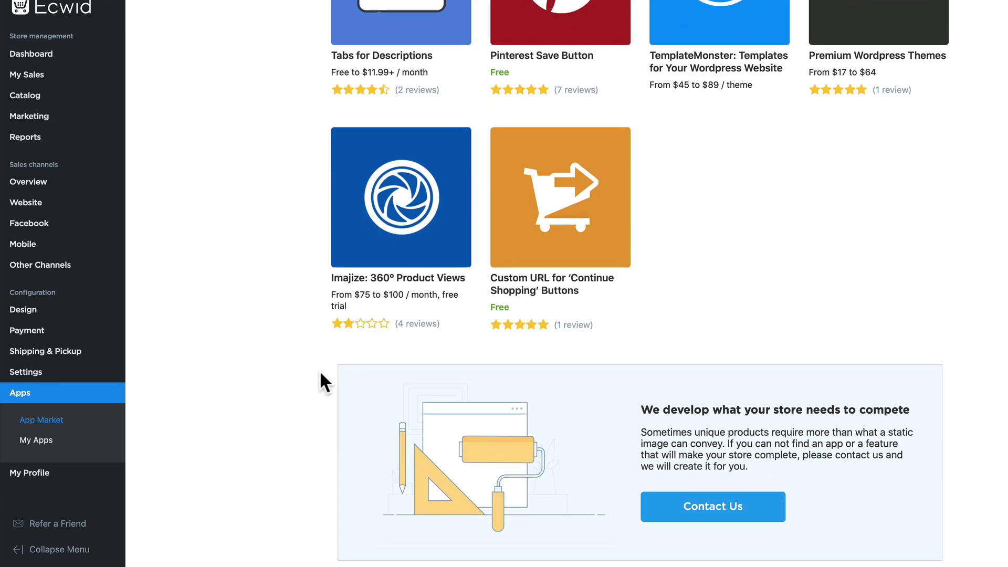